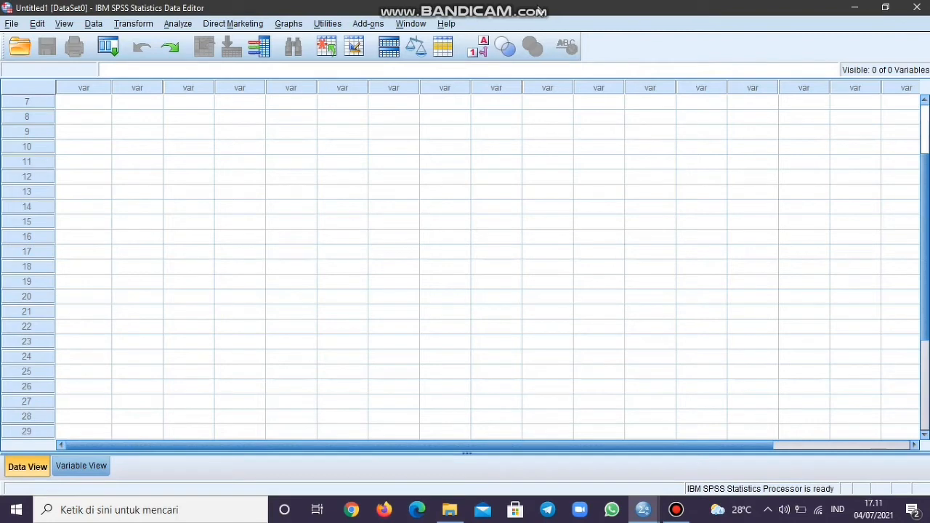
{"action": "left_click", "coordinate": [9, 24]}
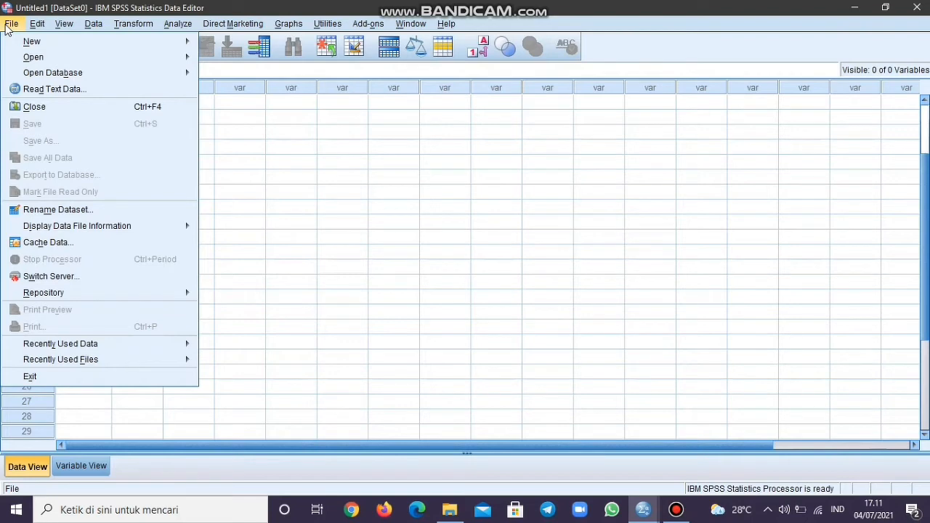
{"action": "mouse_move", "coordinate": [32, 28]}
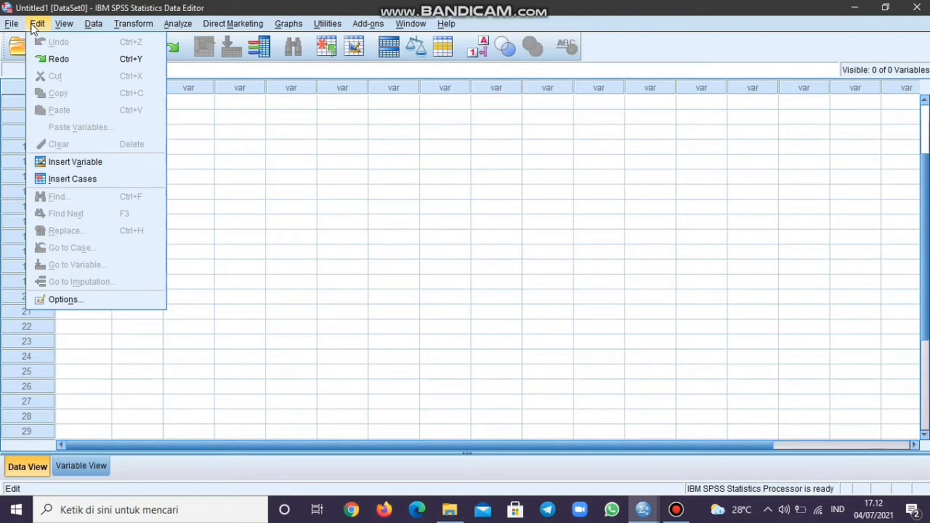
{"action": "mouse_move", "coordinate": [61, 26]}
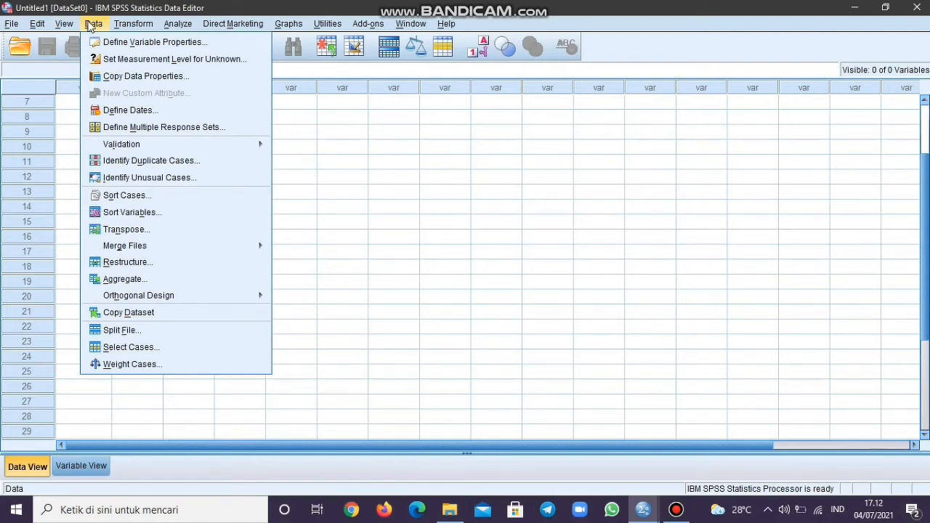
{"action": "mouse_move", "coordinate": [116, 24]}
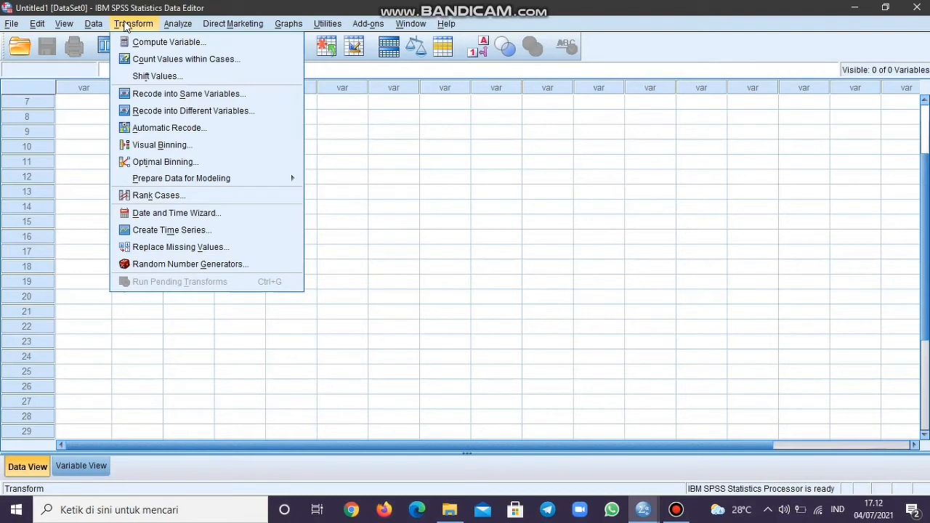
{"action": "mouse_move", "coordinate": [171, 22]}
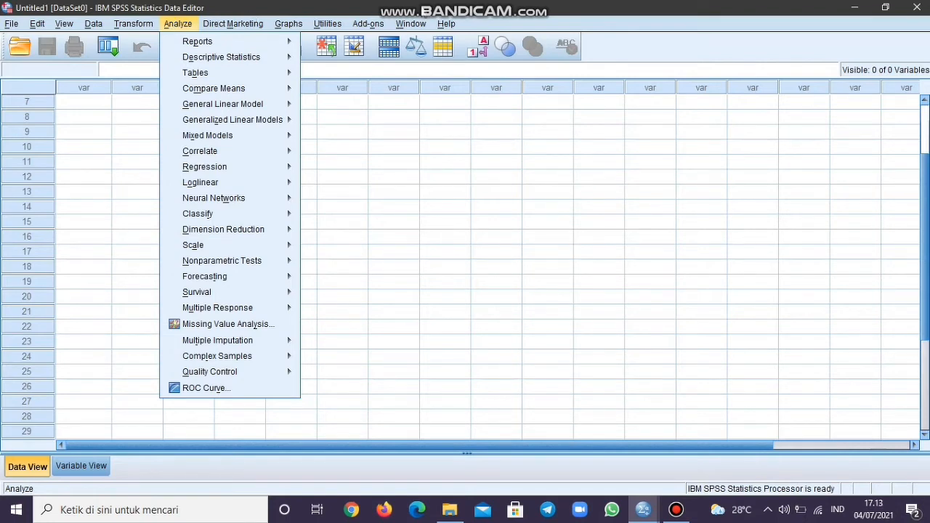
{"action": "left_click", "coordinate": [411, 23]}
{"action": "left_click", "coordinate": [341, 209]}
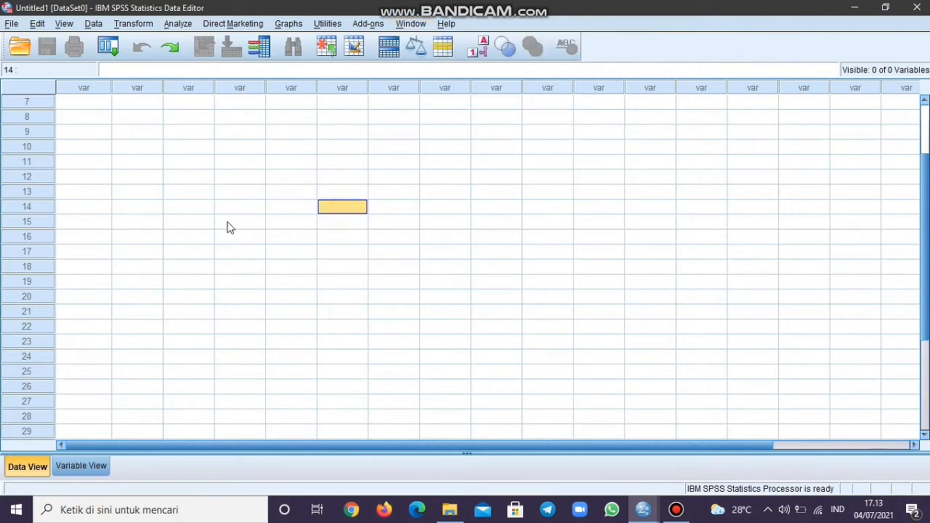
- Define two numeric variables named X and Y in the first two rows of Variable View
{"action": "left_click", "coordinate": [75, 469]}
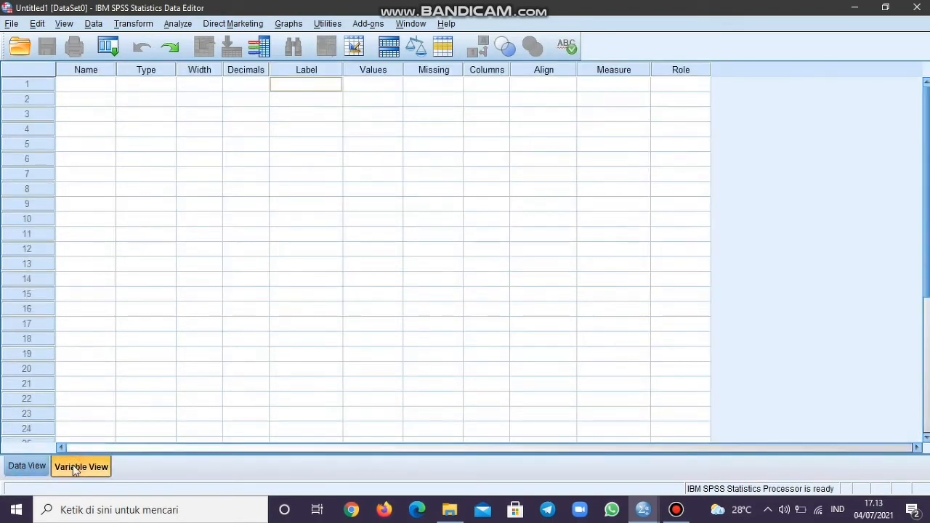
{"action": "left_click", "coordinate": [84, 81]}
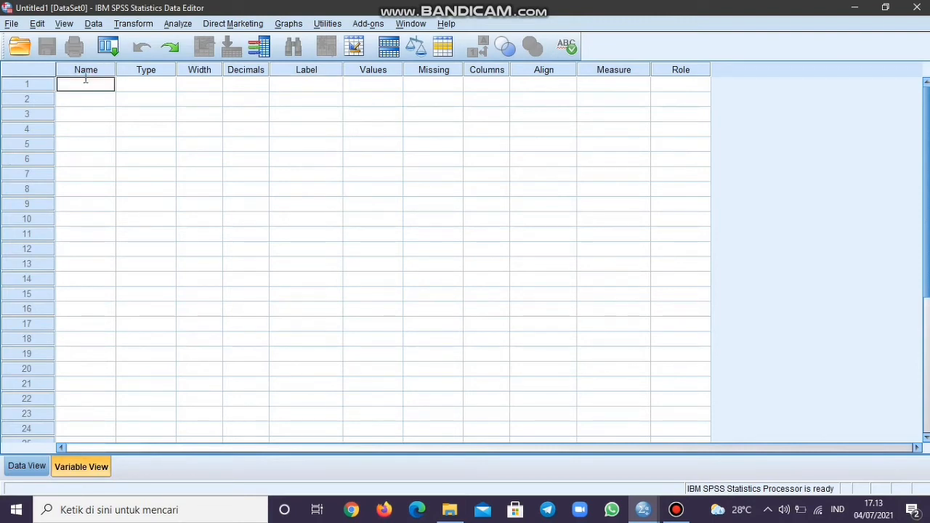
{"action": "type", "text": "X"}
{"action": "key", "text": "Return"}
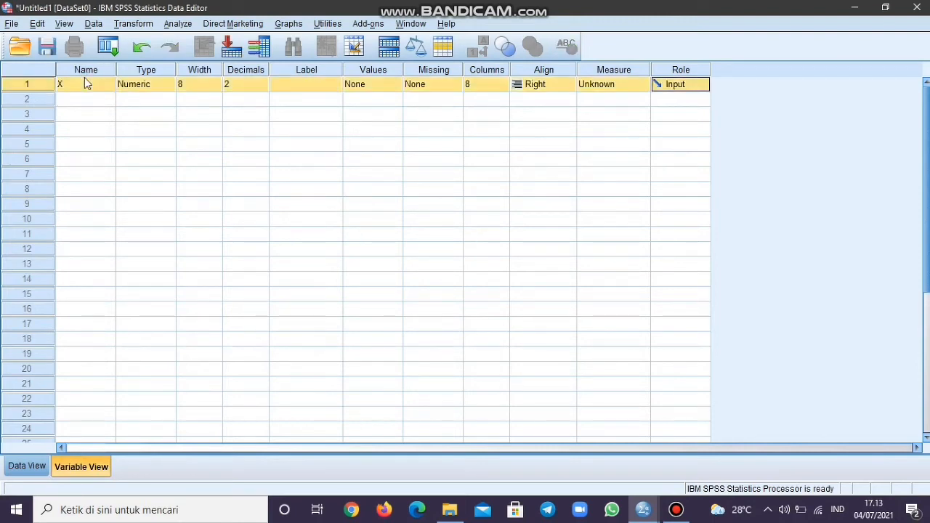
{"action": "left_click", "coordinate": [87, 91]}
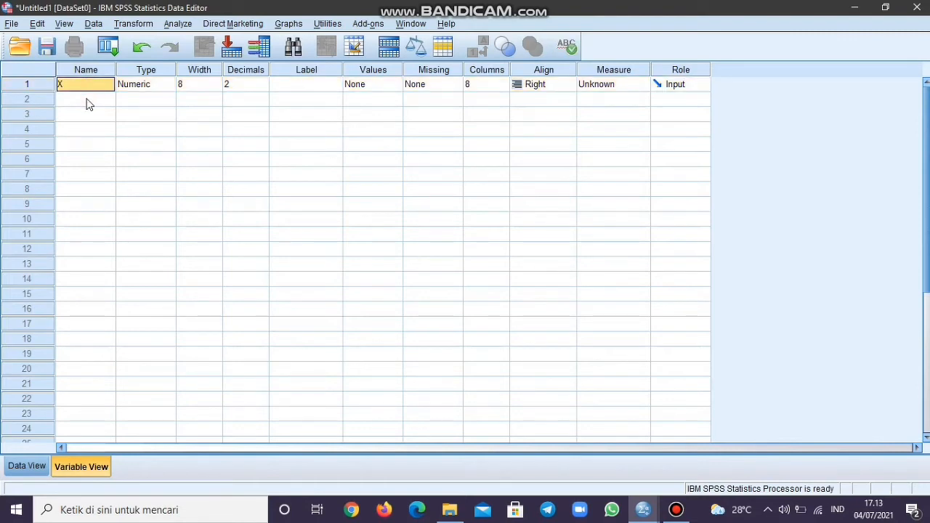
{"action": "left_click", "coordinate": [87, 102]}
{"action": "type", "text": "Y"}
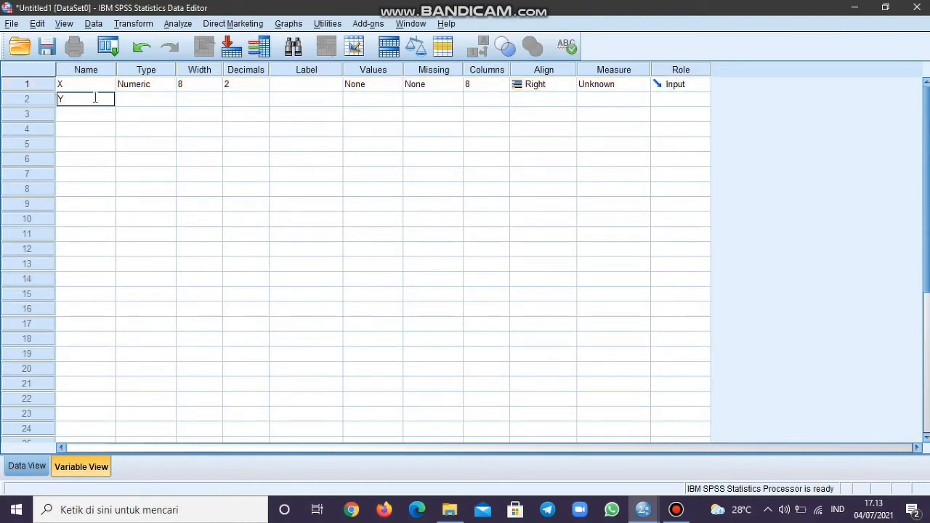
{"action": "left_click", "coordinate": [203, 108]}
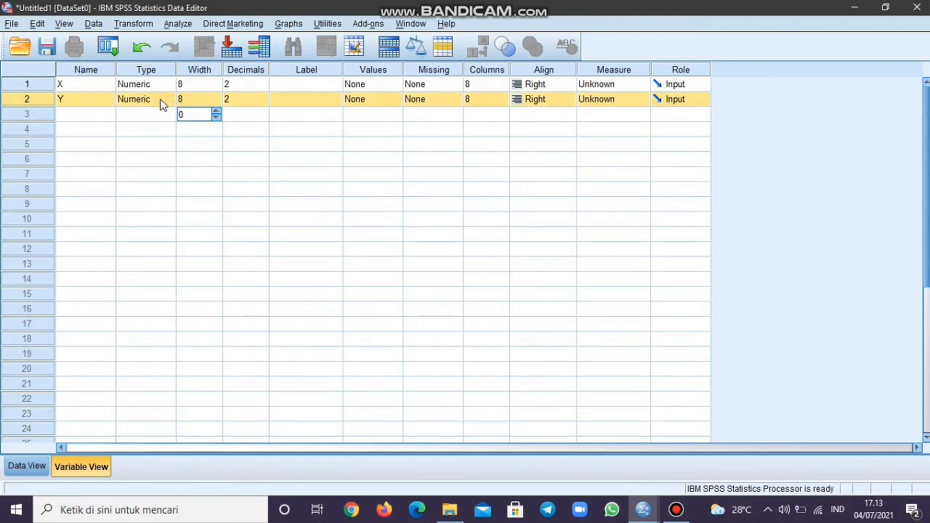
{"action": "left_click", "coordinate": [203, 82]}
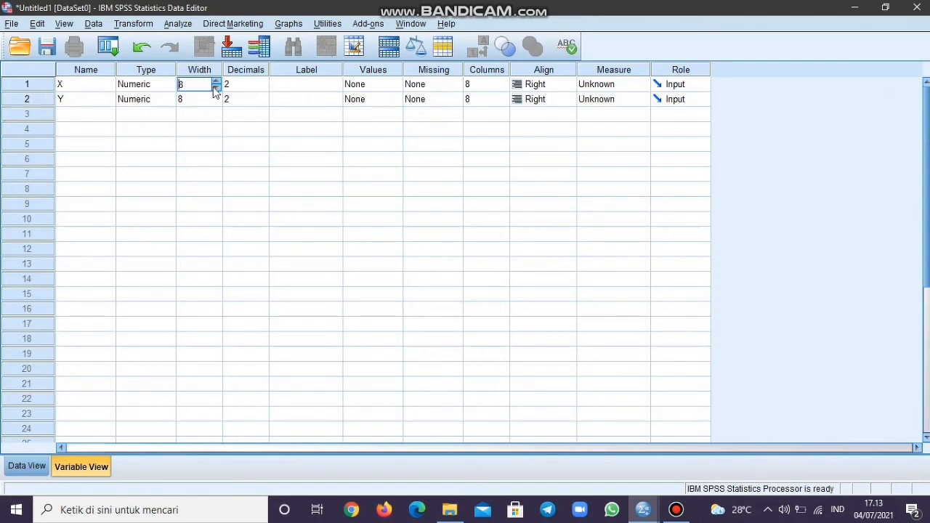
{"action": "left_click", "coordinate": [215, 87]}
{"action": "left_click", "coordinate": [215, 88]}
{"action": "left_click", "coordinate": [215, 81]}
{"action": "left_click", "coordinate": [215, 82]}
{"action": "left_click", "coordinate": [250, 87]}
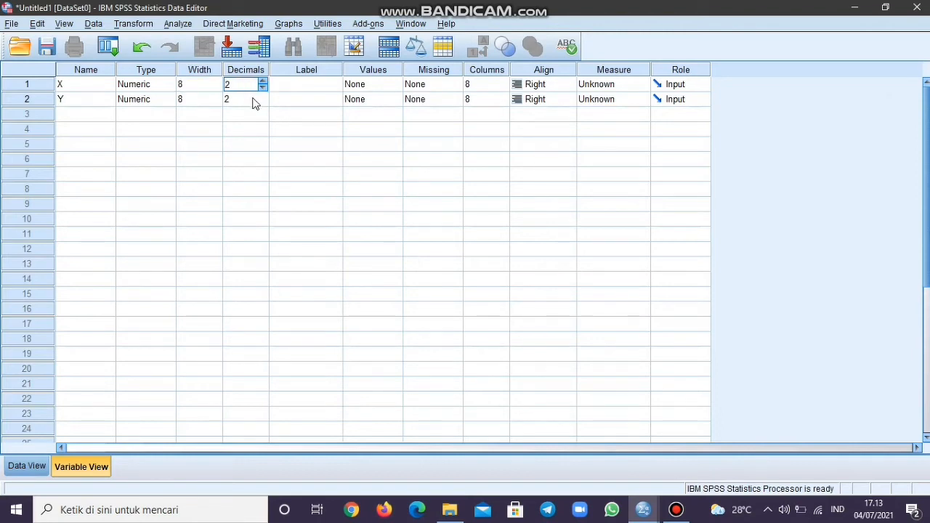
- Label variable X as SKS and variable Y as IPK
{"action": "left_click", "coordinate": [296, 86]}
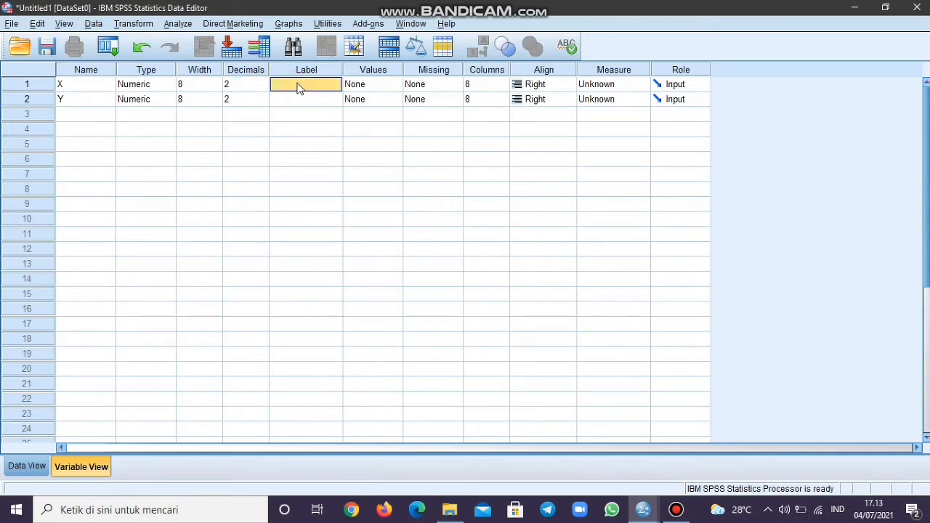
{"action": "type", "text": "SKS"}
{"action": "left_click", "coordinate": [289, 102]}
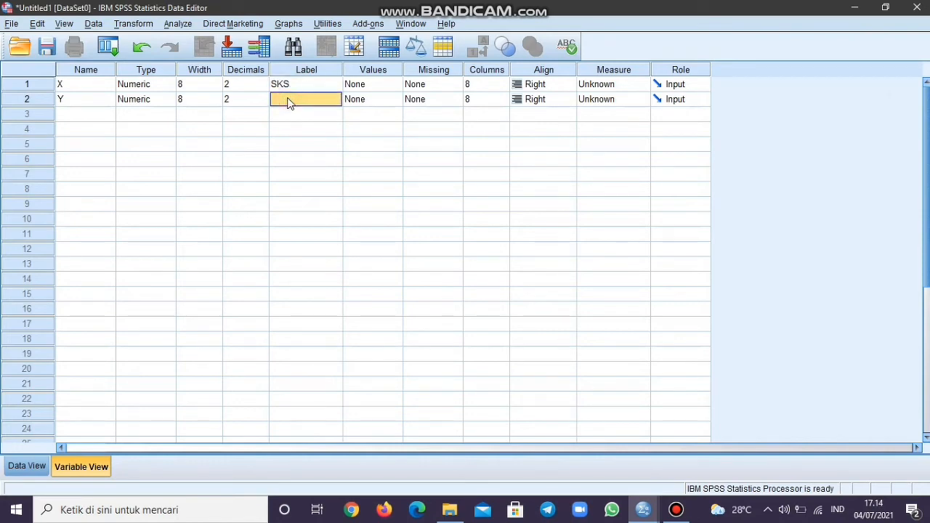
{"action": "type", "text": "IPK"}
- Return to Data View and switch to the open Data.sav dataset containing the X and Y values
{"action": "left_click", "coordinate": [34, 468]}
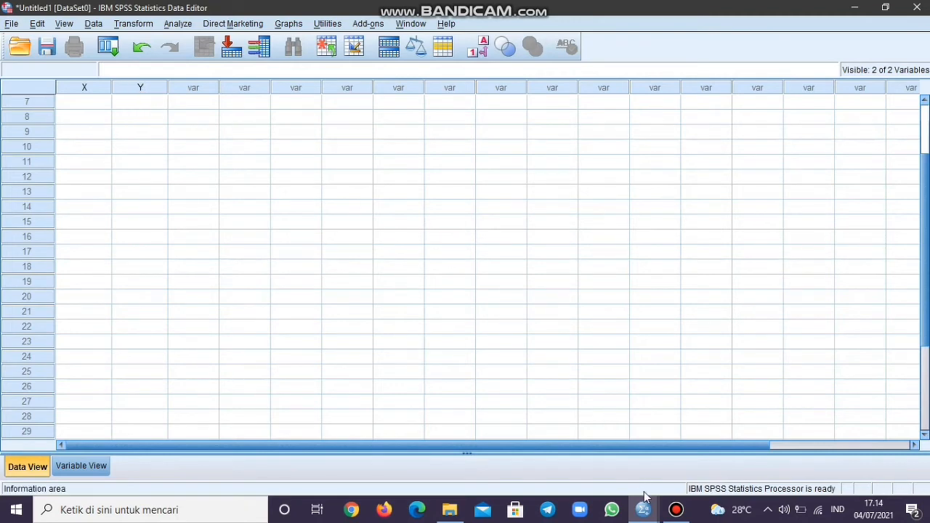
{"action": "mouse_move", "coordinate": [646, 510]}
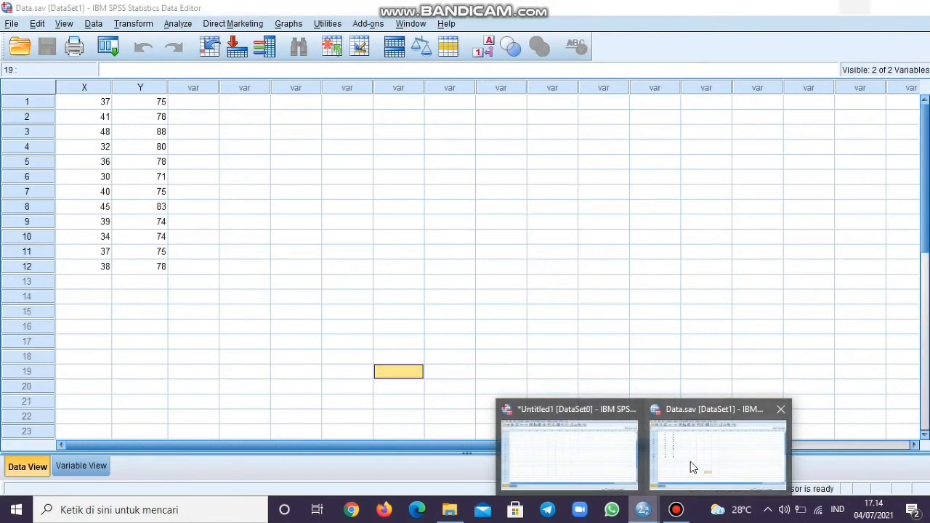
{"action": "left_click", "coordinate": [691, 466]}
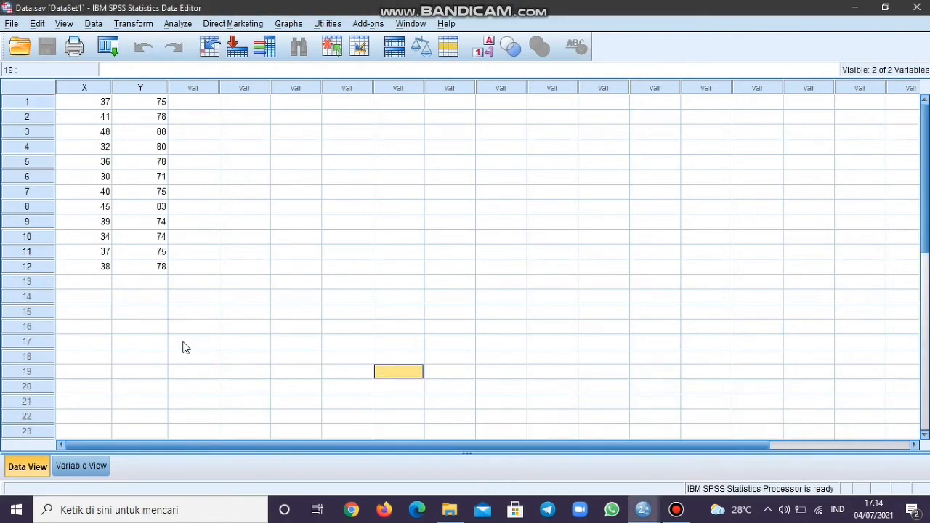
{"action": "left_click", "coordinate": [203, 195]}
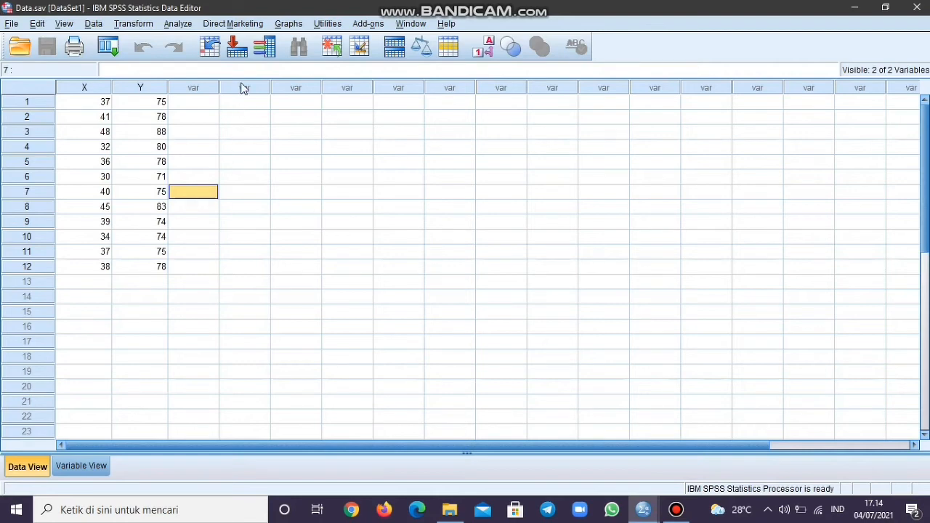
- Run a two-tailed bivariate Pearson correlation between SKS [X] and IPK [Y] with significant correlations flagged
{"action": "left_click", "coordinate": [178, 24]}
{"action": "mouse_move", "coordinate": [217, 157]}
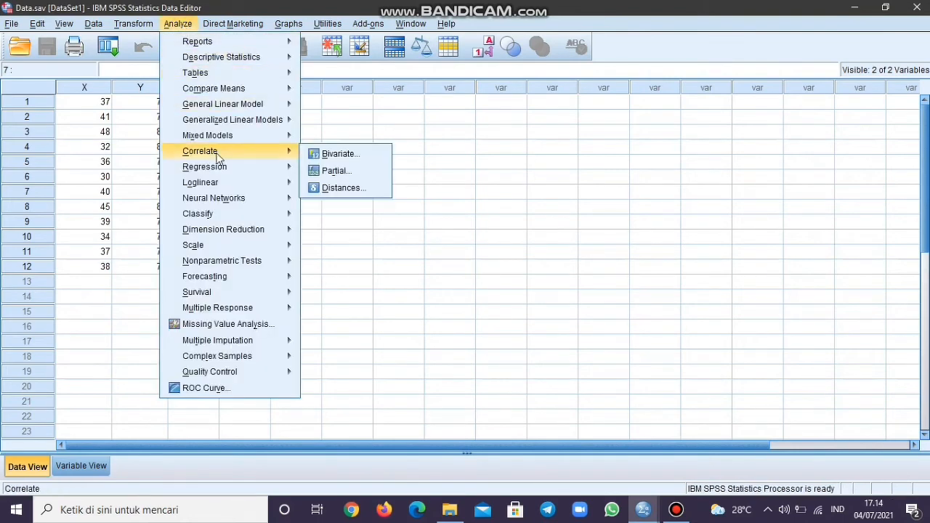
{"action": "left_click", "coordinate": [324, 159]}
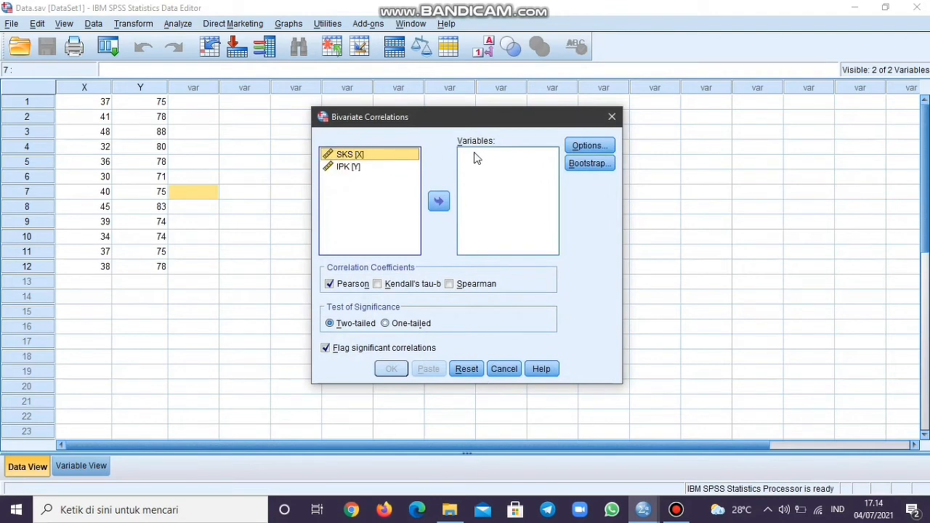
{"action": "left_click", "coordinate": [440, 202]}
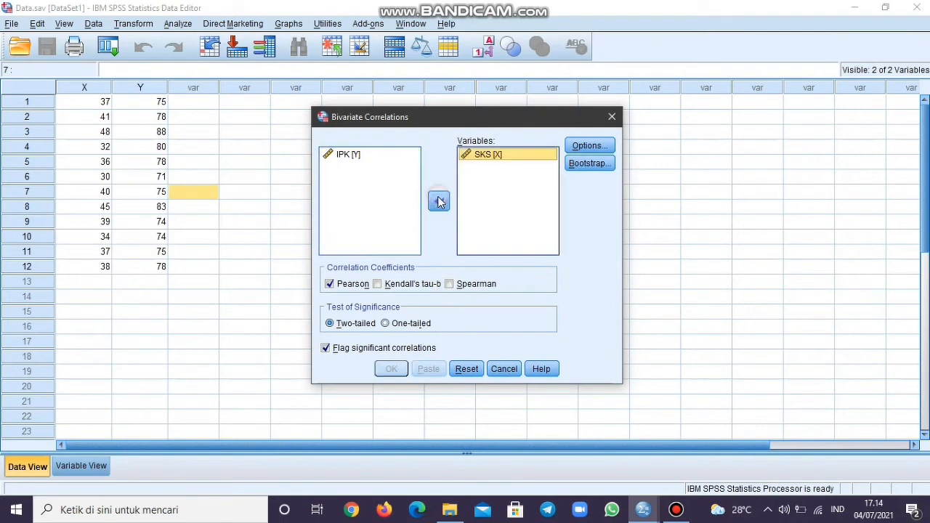
{"action": "left_click", "coordinate": [369, 154]}
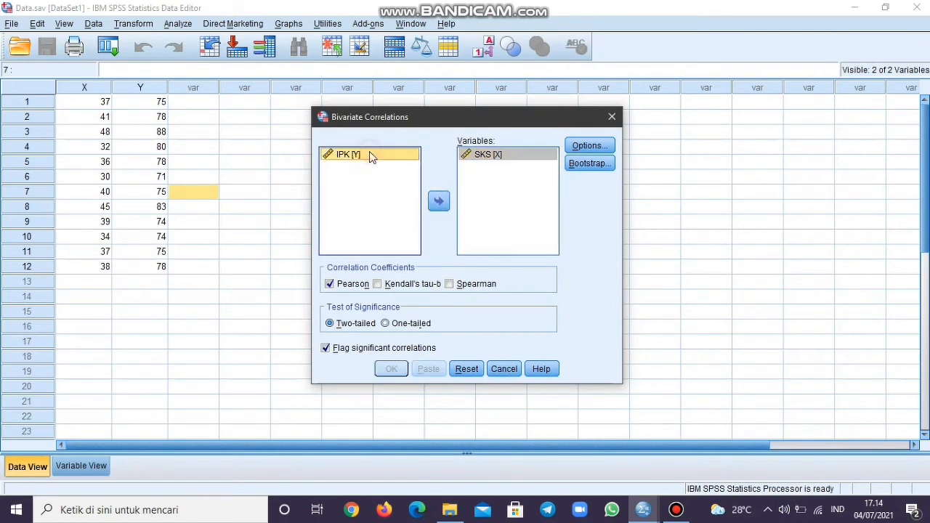
{"action": "left_click", "coordinate": [437, 203]}
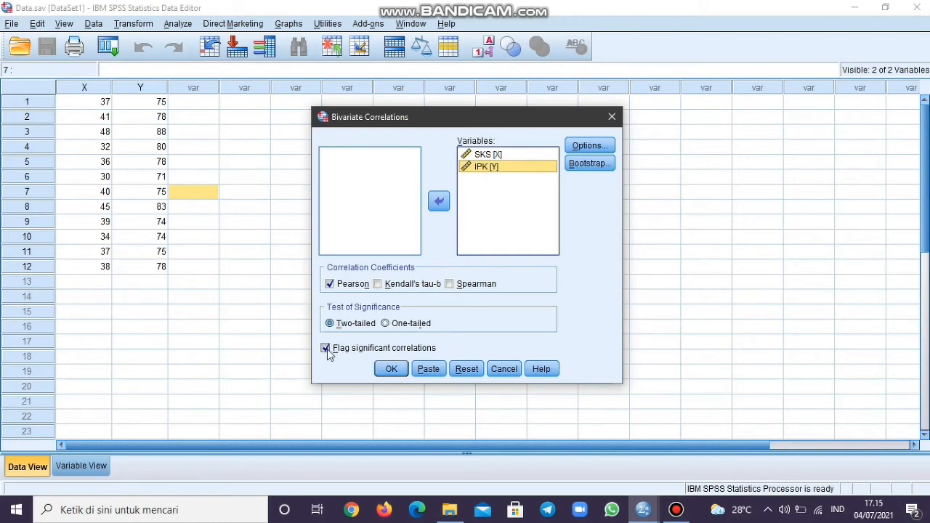
{"action": "left_click", "coordinate": [391, 370]}
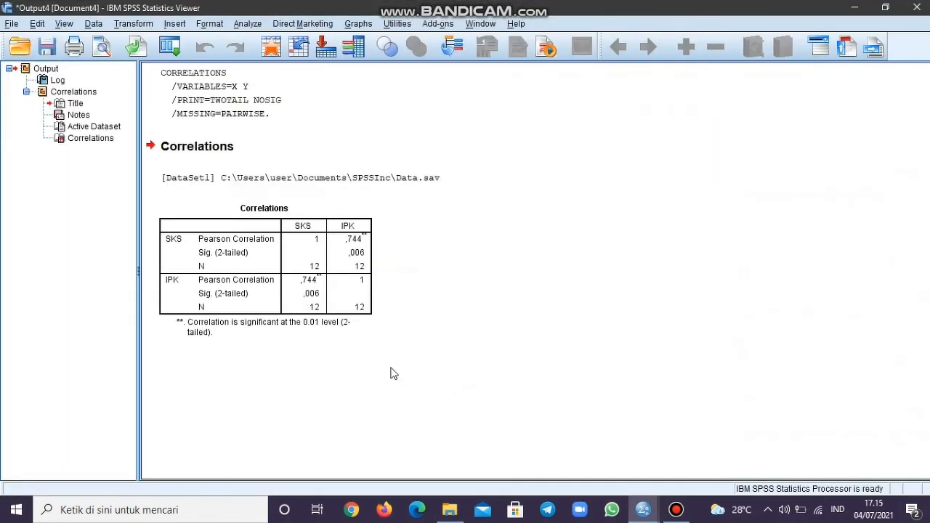